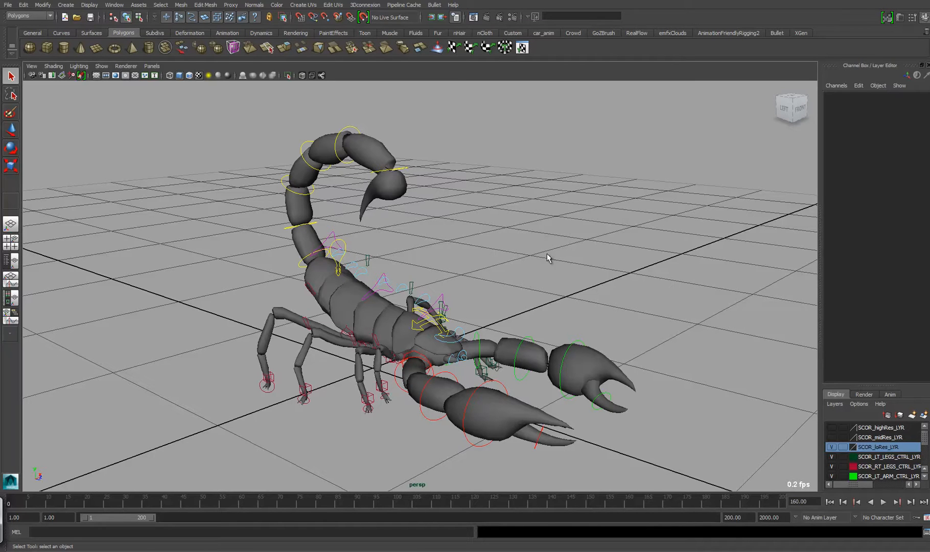
Step: Frame the low-resolution scorpion rig and play its walk animation, stopping after a few frames
alt+drag(390, 260, 445, 321)
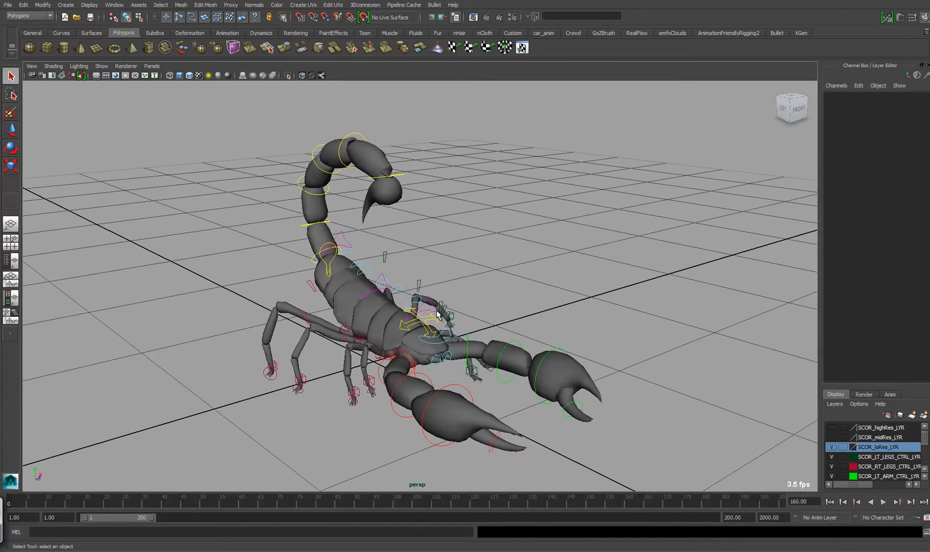
alt+drag(458, 308, 502, 302)
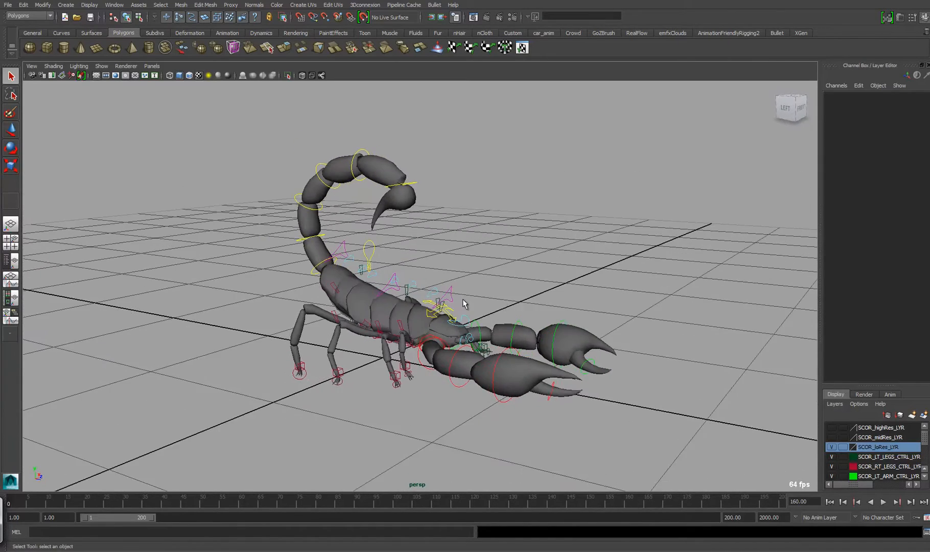
alt+right_drag(543, 368, 668, 412)
click(888, 504)
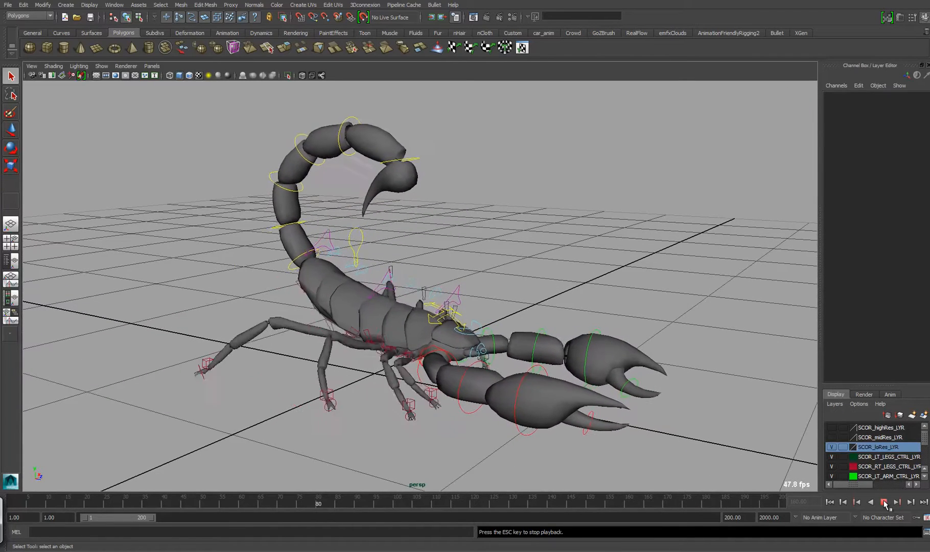
click(884, 502)
Step: Set the timeline's playback speed to Real-time and play the scorpion walk animation
right_click(730, 503)
mouse_move(785, 470)
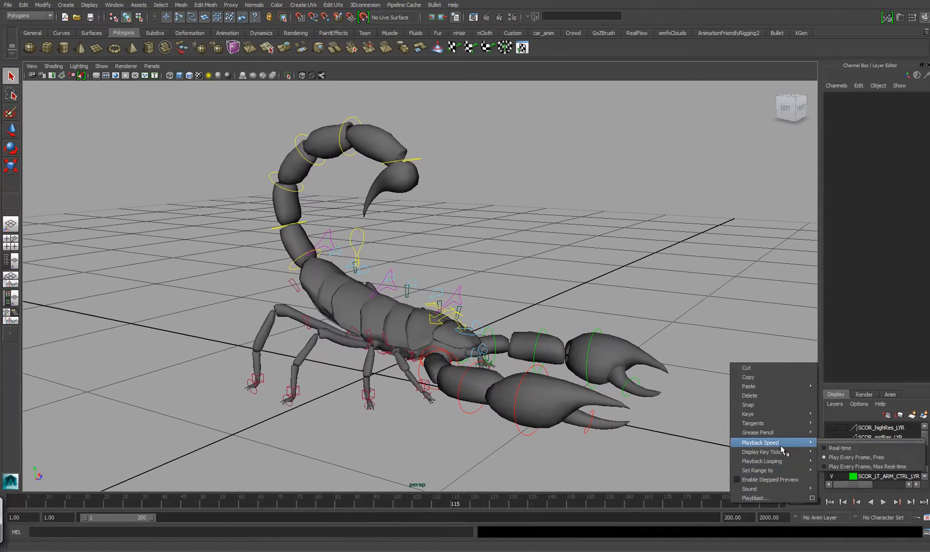
click(895, 454)
click(884, 503)
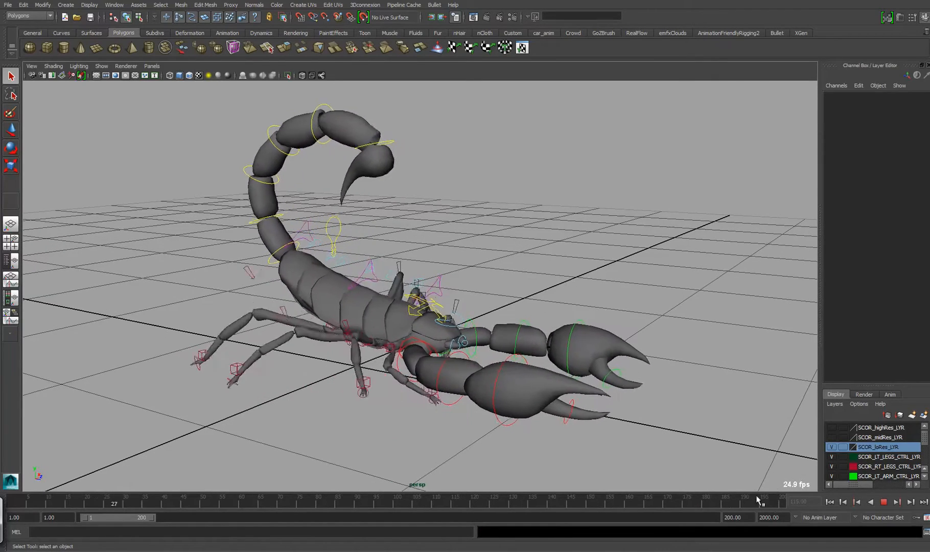
Step: Set the playback speed to Play Every Frame, Free and play the low-resolution scorpion animation, stopping it when checked
right_click(680, 501)
mouse_move(710, 439)
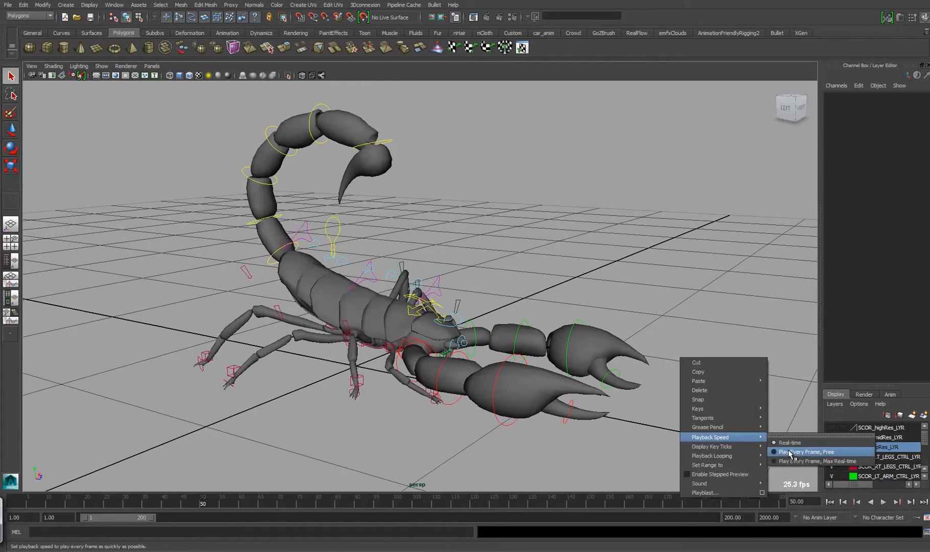
click(790, 452)
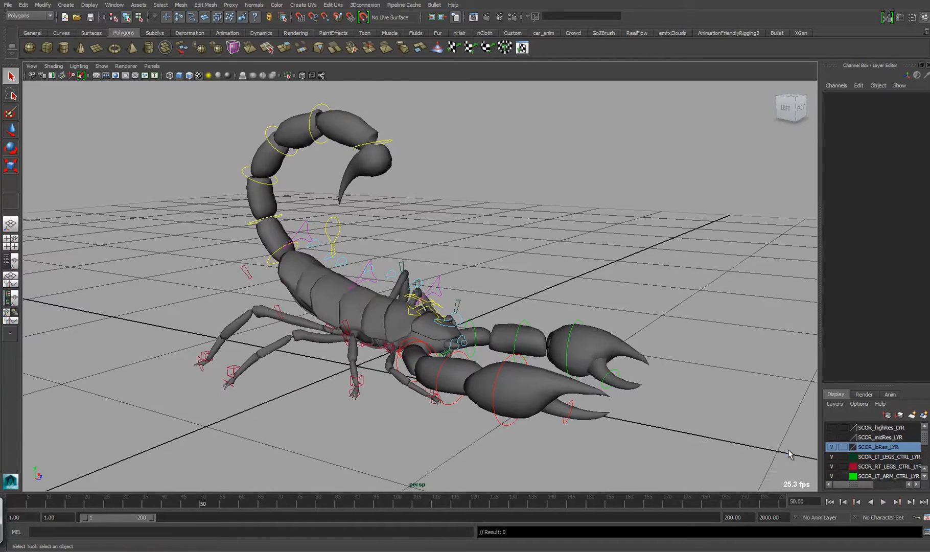
click(883, 503)
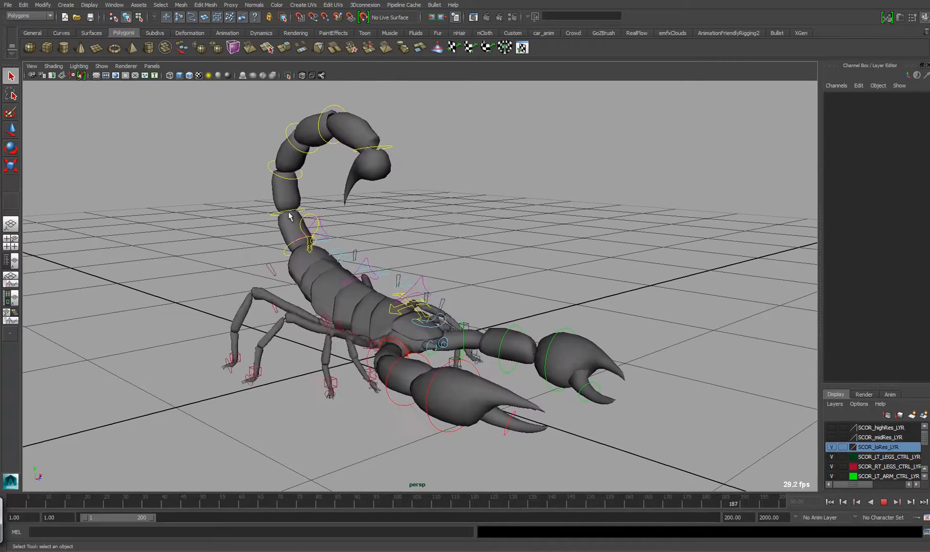
click(884, 502)
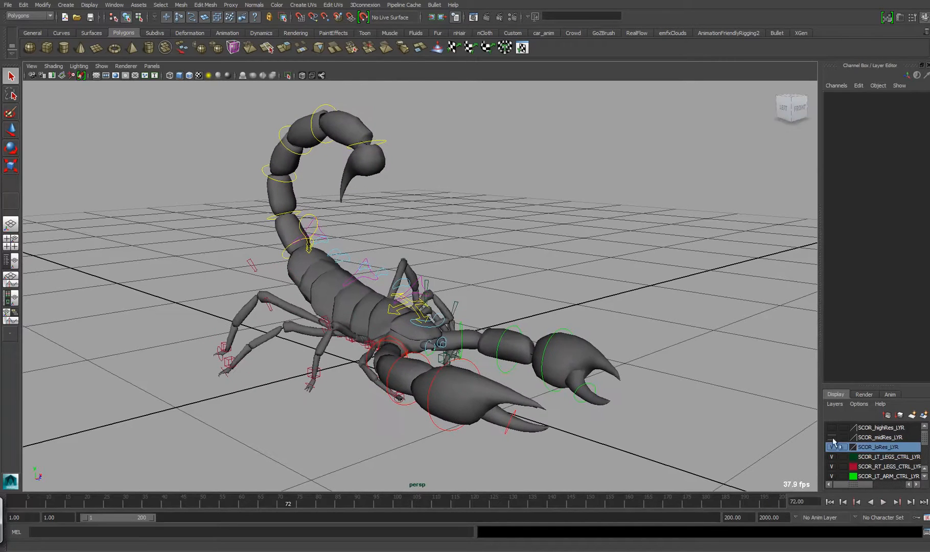
Step: Hide SCOR_loRes_LYR, show SCOR_midRes_LYR and play the walk animation with the mid-resolution scorpion, then stop it
click(832, 447)
click(831, 437)
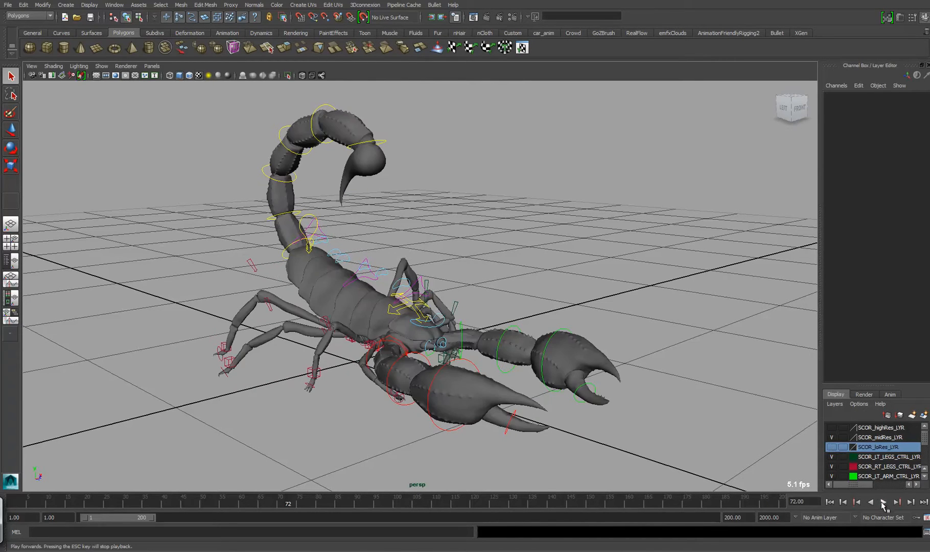
click(884, 502)
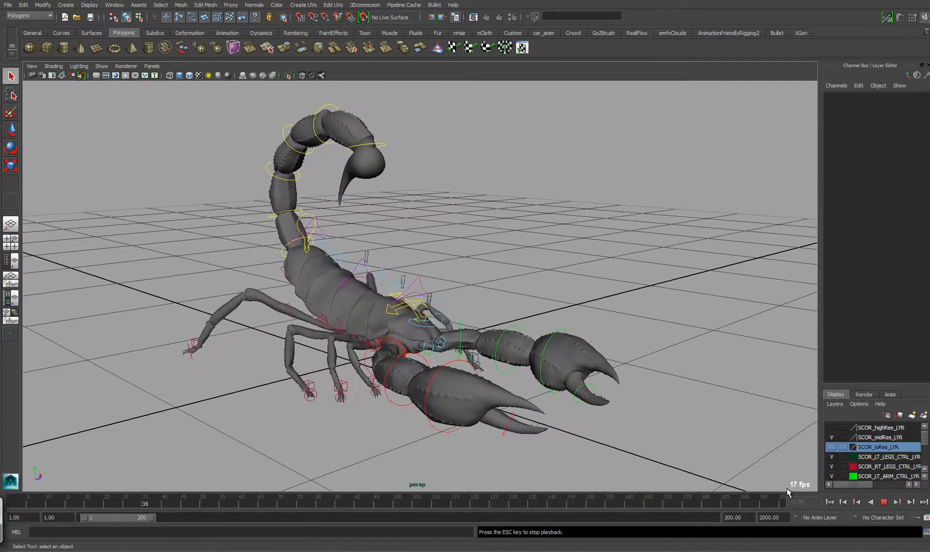
alt+drag(660, 470, 433, 406)
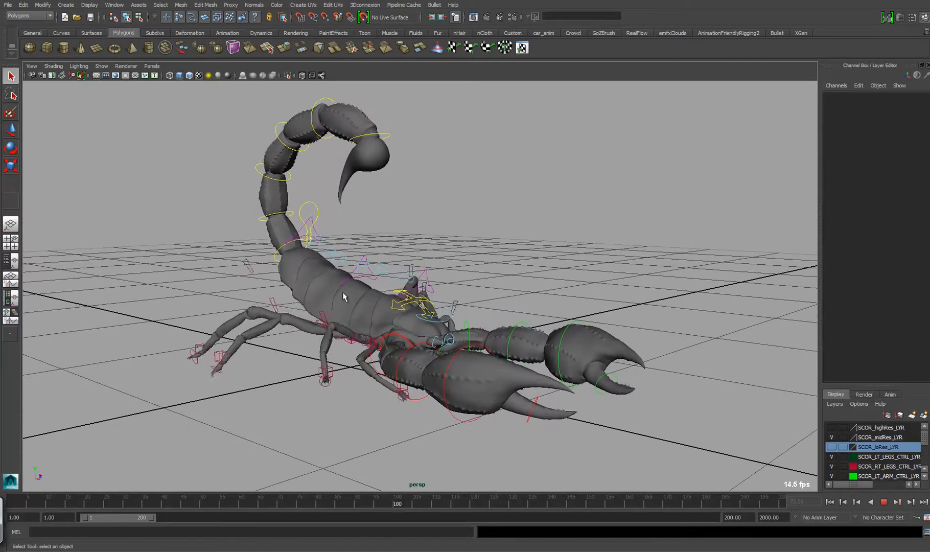
click(884, 501)
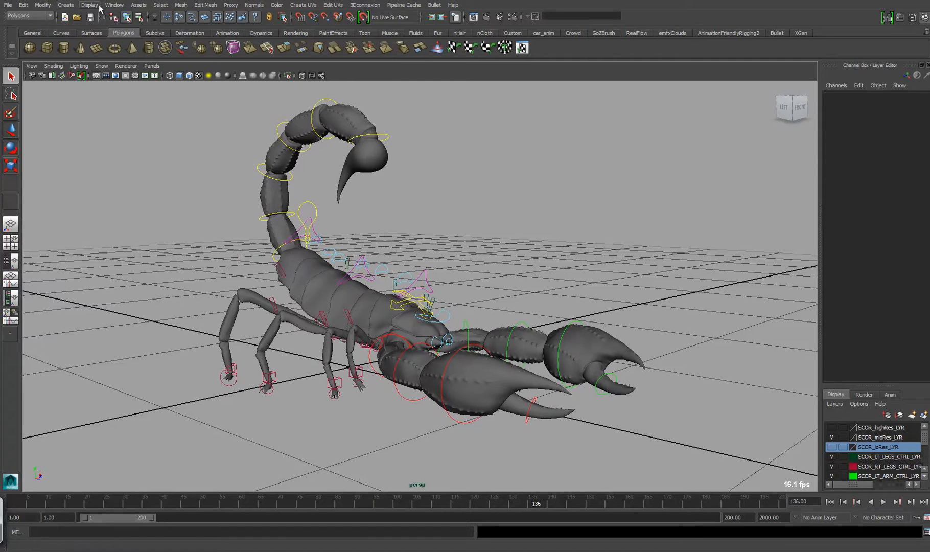
Step: Turn on the Poly Count heads-up display and frame the mid-resolution scorpion
click(88, 5)
mouse_move(109, 40)
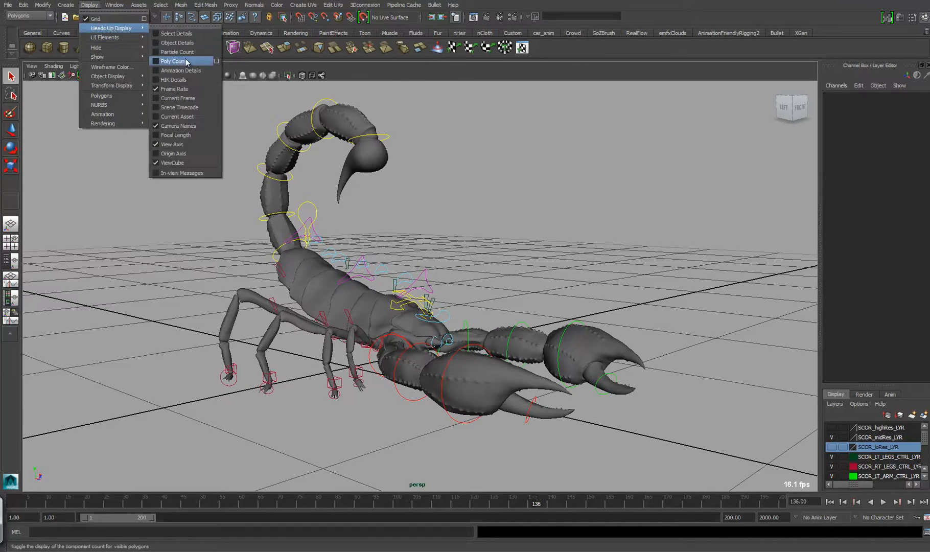
click(179, 62)
alt+right_drag(365, 262, 379, 306)
alt+drag(379, 306, 362, 321)
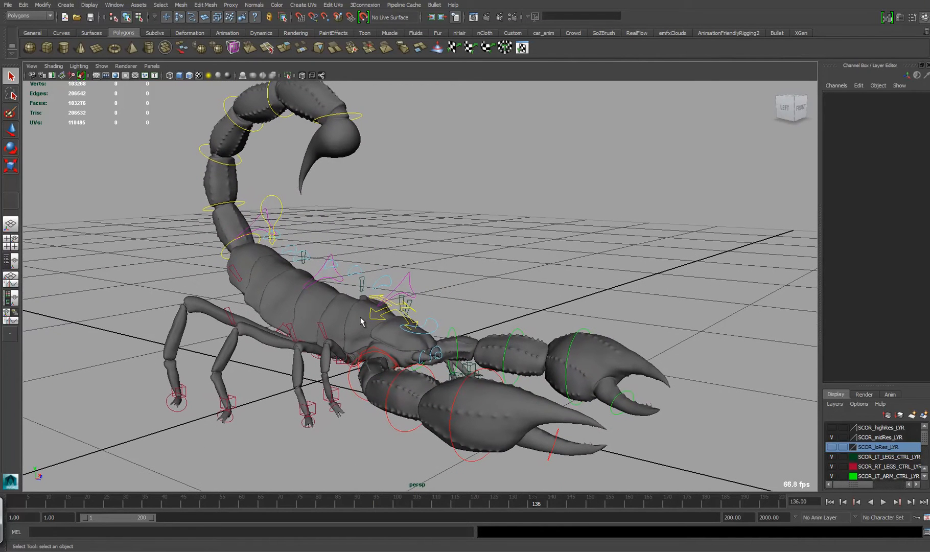
Step: Export the mid-resolution scorpion mesh as the Alembic cache scorpionWalk, using the Time Slider range and evaluating every 1 frame
click(326, 302)
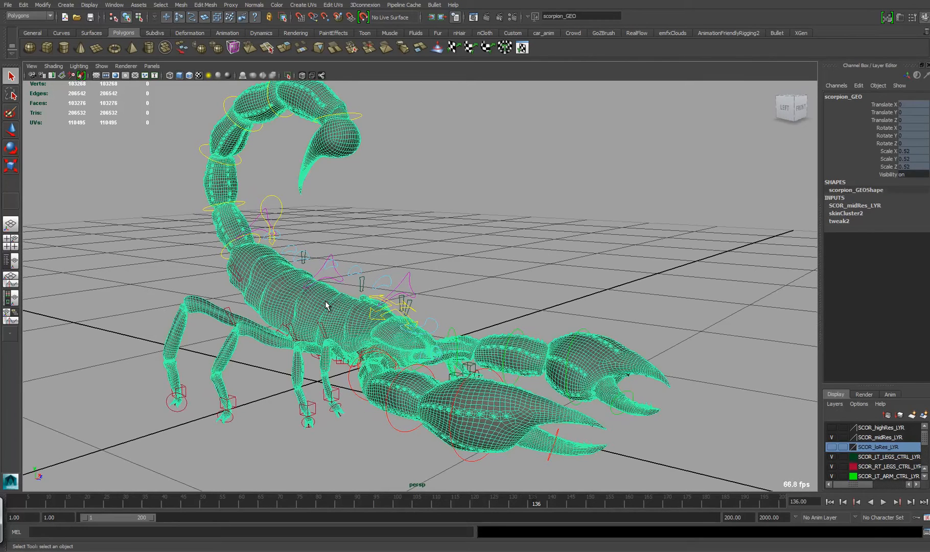
alt+drag(439, 208, 453, 204)
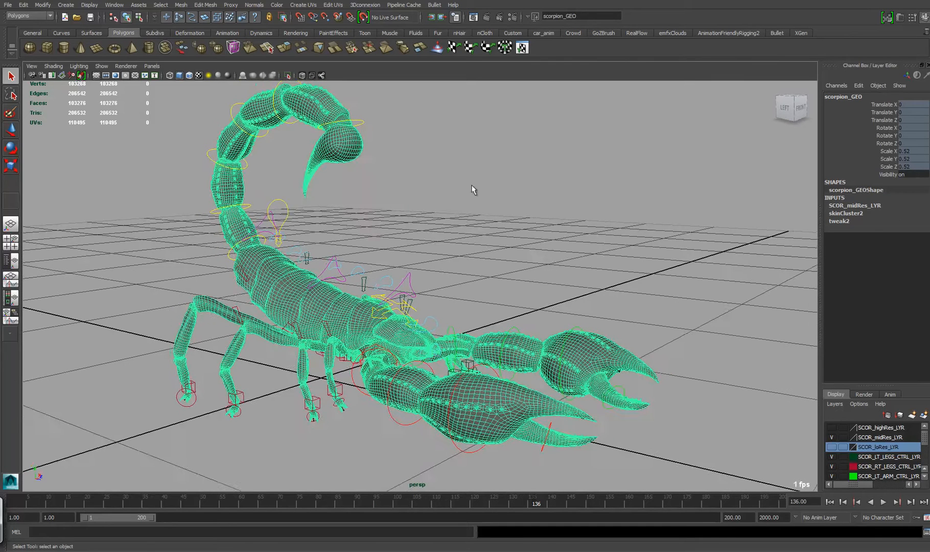
mouse_move(411, 21)
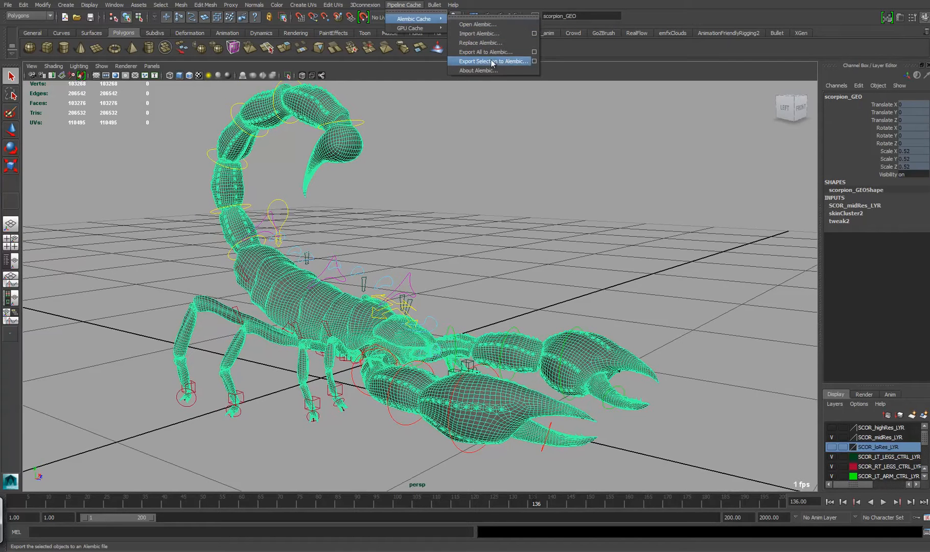
click(534, 61)
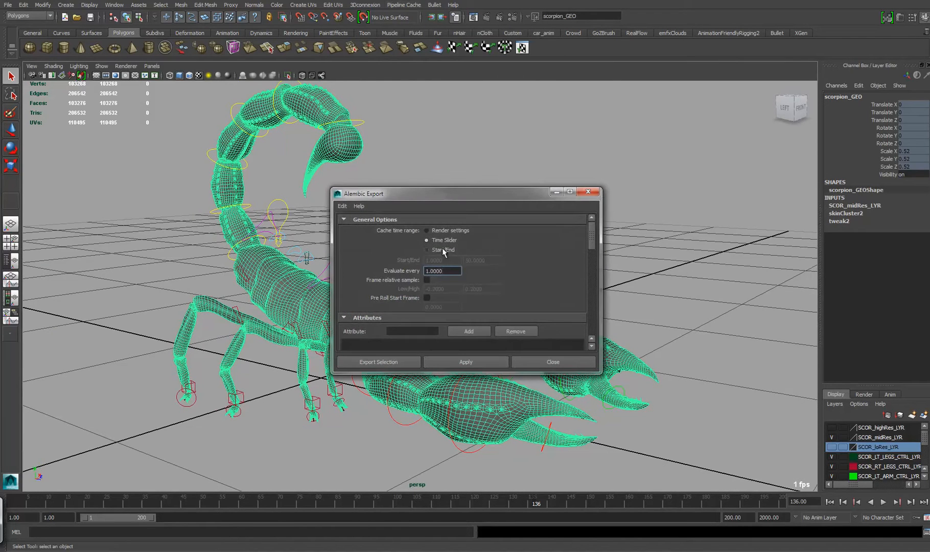
click(378, 362)
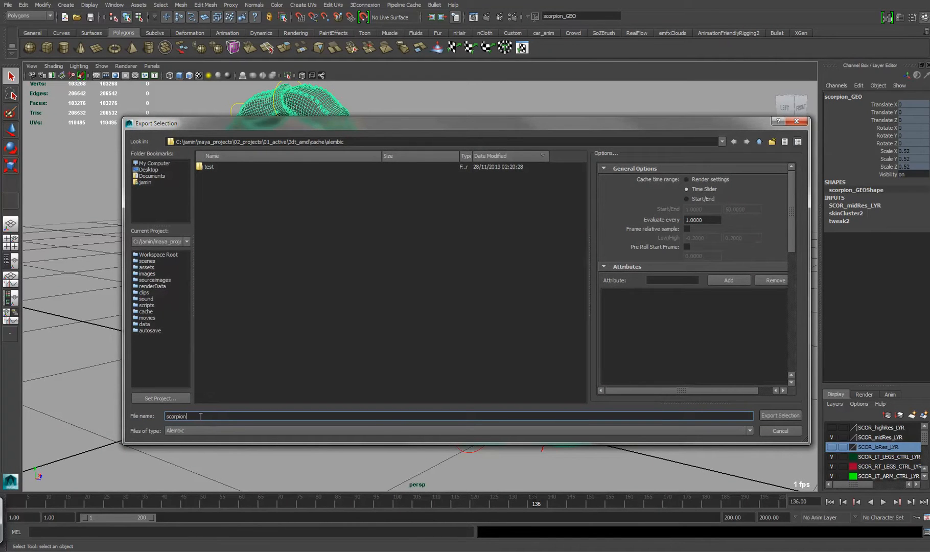
key(Return)
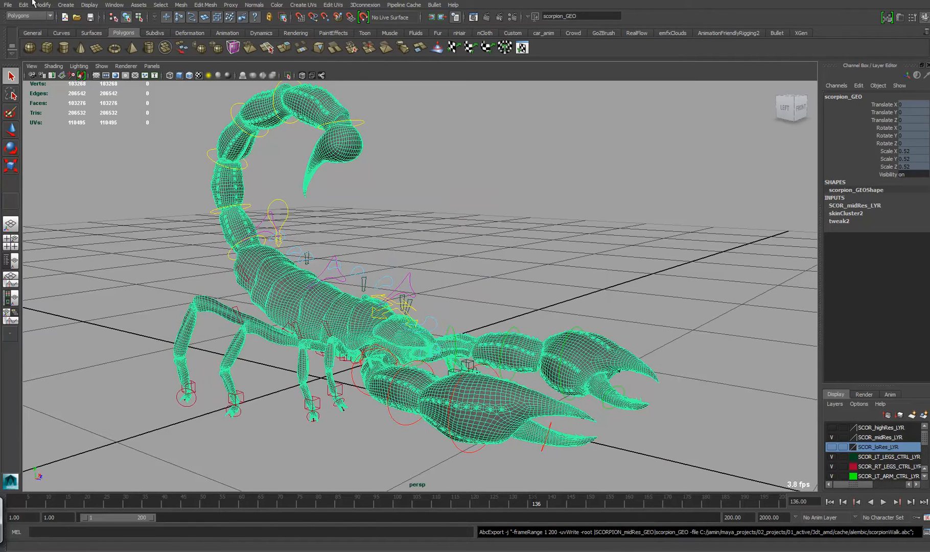
Step: Start a new empty scene without saving the changes to the scorpion rig scene
click(7, 5)
click(23, 15)
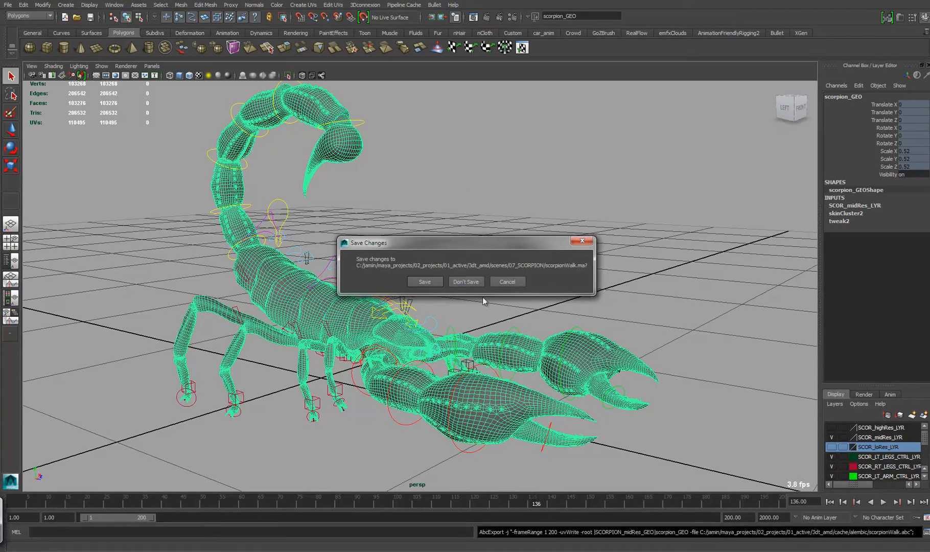
click(470, 282)
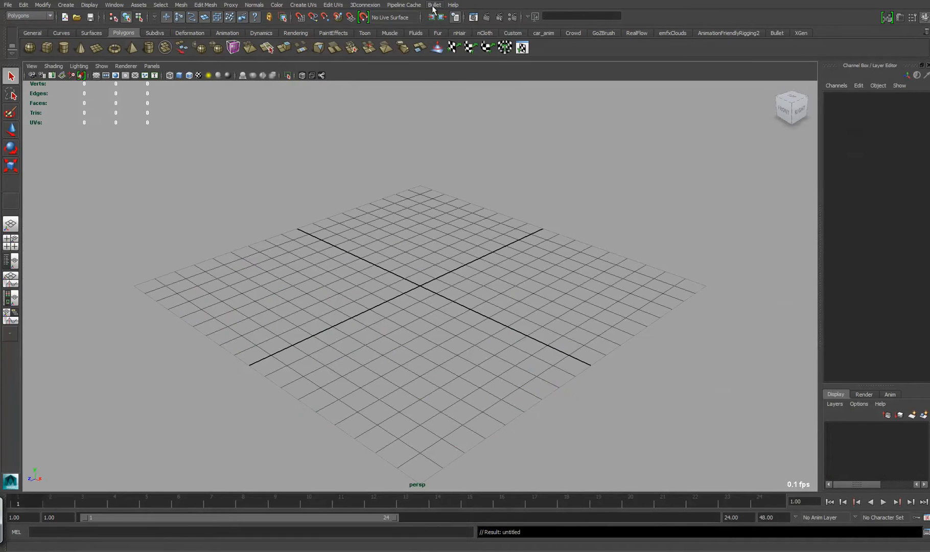
Step: Import scorpionWalk.abc as a GPU cache with Fit Time Range enabled
mouse_move(419, 27)
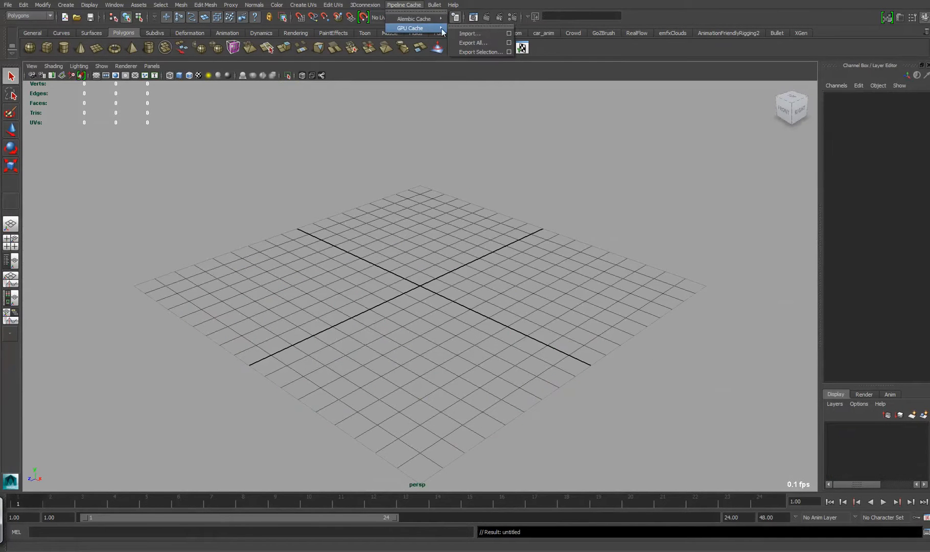
click(509, 34)
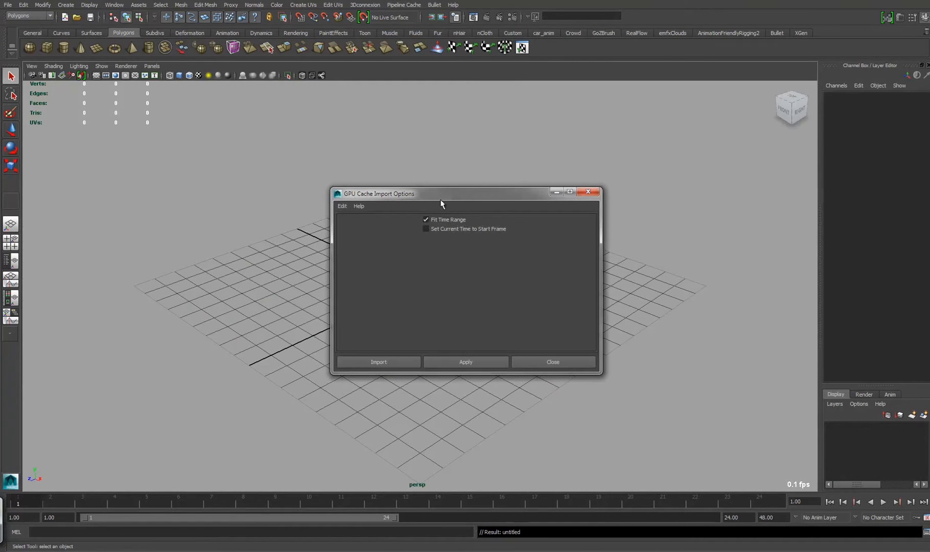
click(383, 361)
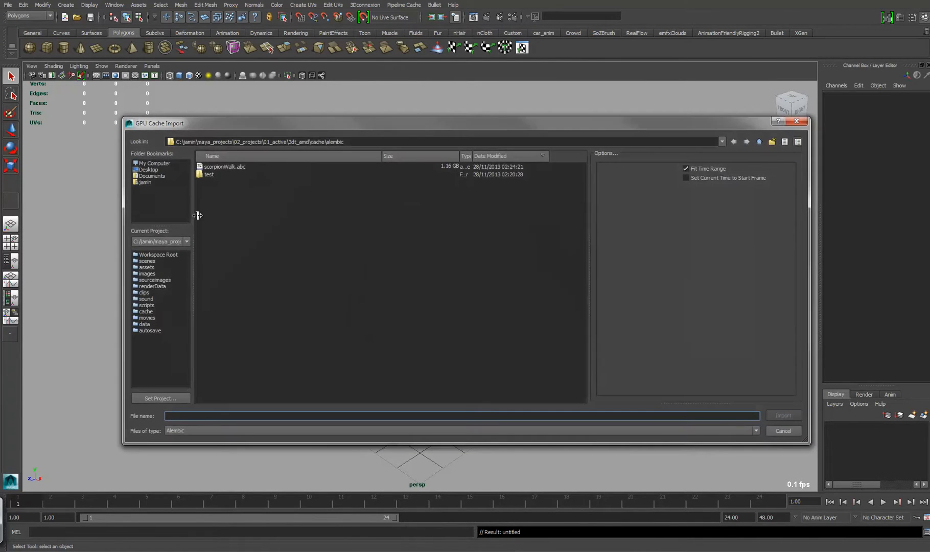
double_click(231, 168)
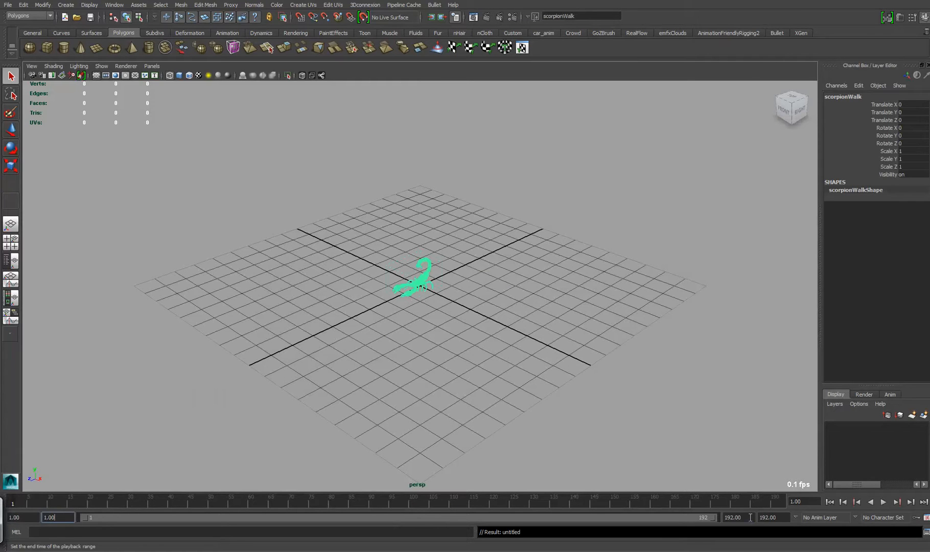
Step: Examine the imported scorpion cache up close in the perspective view with nothing selected
alt+right_drag(501, 322, 587, 326)
alt+drag(328, 225, 409, 256)
alt+right_drag(409, 257, 450, 332)
alt+drag(414, 334, 444, 301)
alt+right_drag(443, 300, 441, 343)
alt+drag(443, 343, 526, 332)
click(525, 263)
alt+right_drag(522, 271, 510, 343)
alt+drag(511, 343, 514, 339)
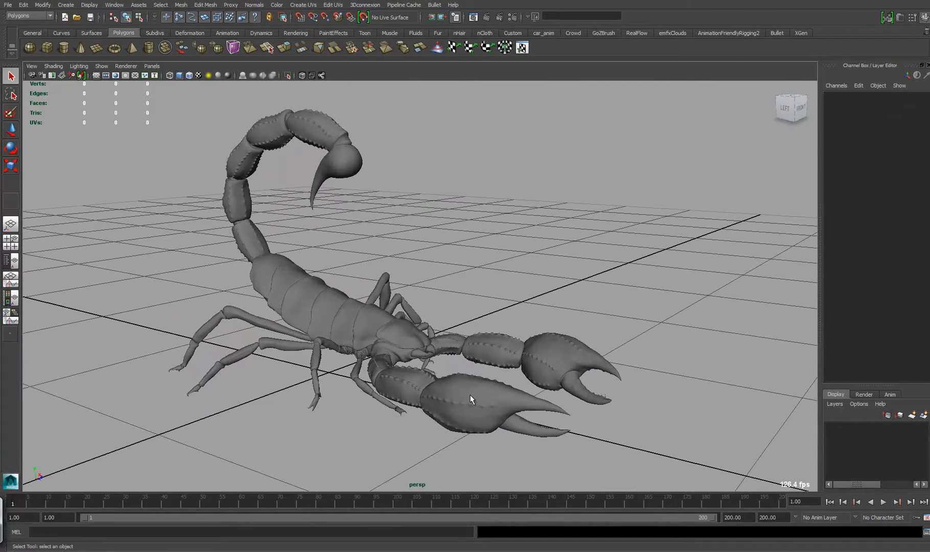
Step: Play the cached scorpion animation, check the playback speed setting, and resume playback
click(883, 502)
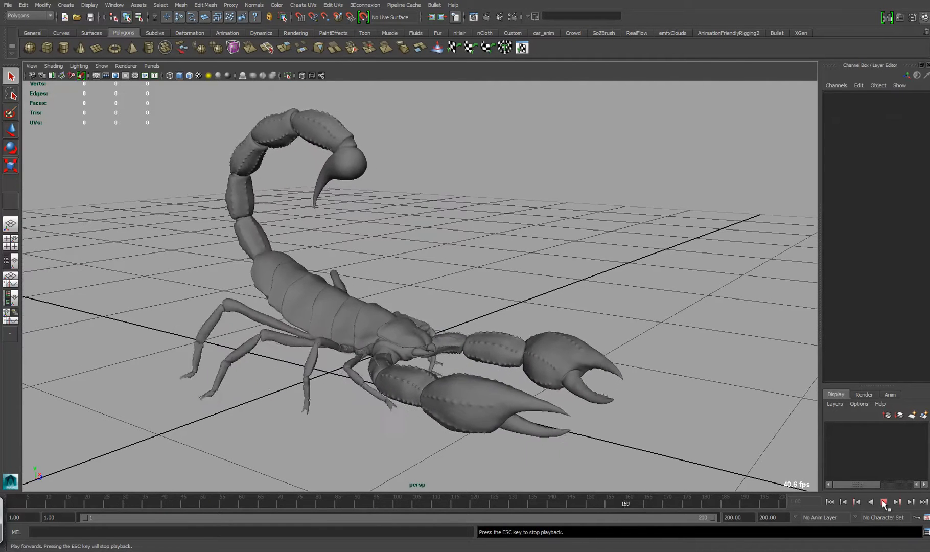
click(883, 502)
right_click(778, 504)
mouse_move(812, 438)
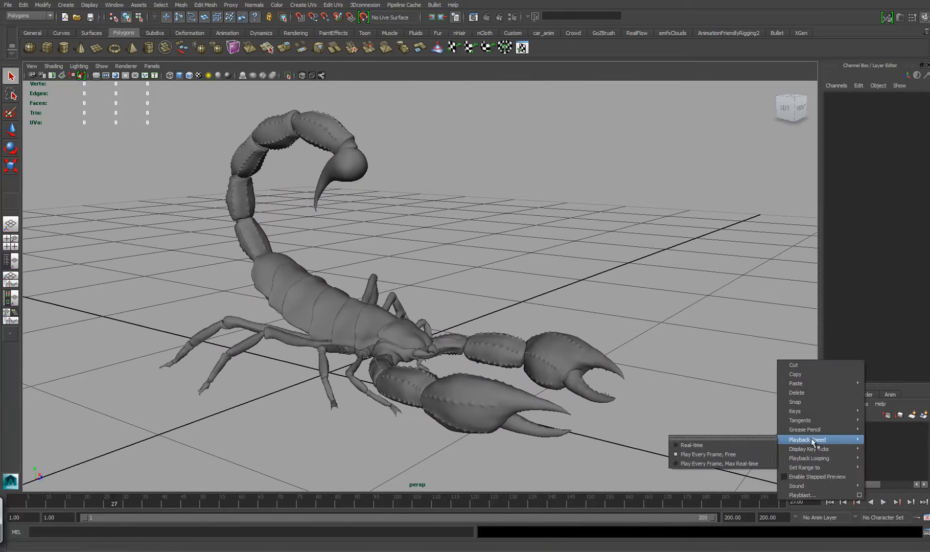
click(631, 337)
click(883, 502)
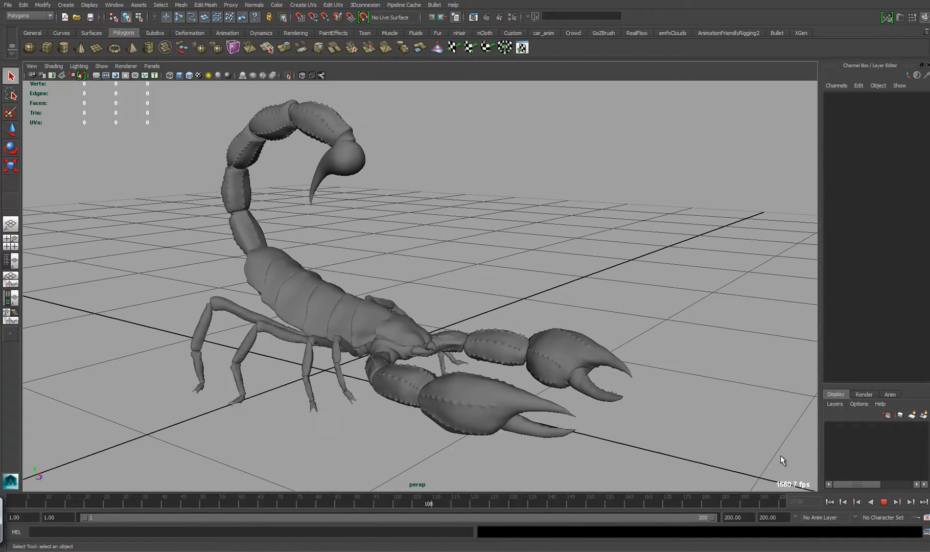
Step: Duplicate the cached scorpion twice and place the copies side by side along the X axis
alt+drag(671, 418, 626, 418)
alt+right_drag(626, 419, 443, 393)
alt+drag(442, 393, 491, 390)
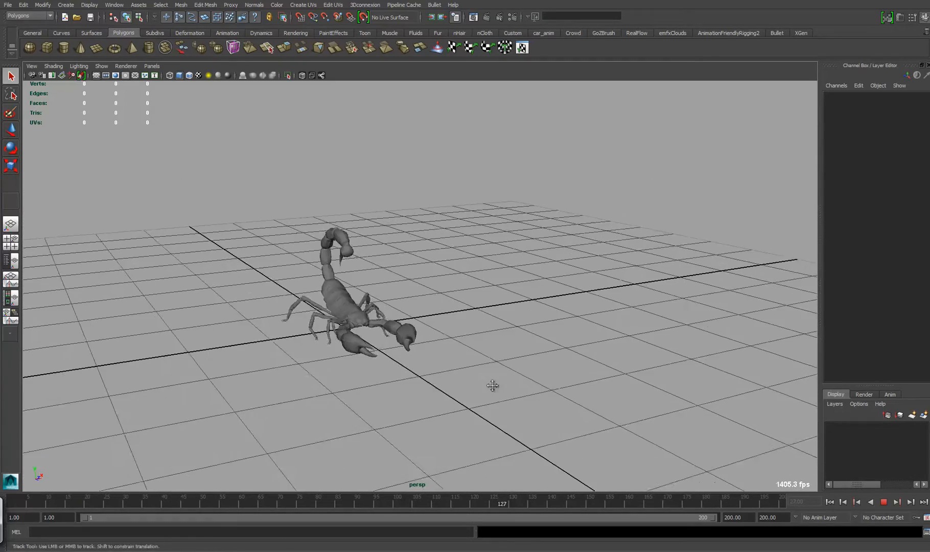
alt+middle_drag(490, 390, 404, 397)
click(287, 321)
alt+right_drag(444, 340, 370, 327)
alt+drag(369, 326, 418, 332)
key(ctrl+d)
key(w)
alt+middle_drag(377, 349, 358, 364)
alt+drag(358, 365, 358, 370)
key(ctrl+d)
drag(390, 333, 444, 381)
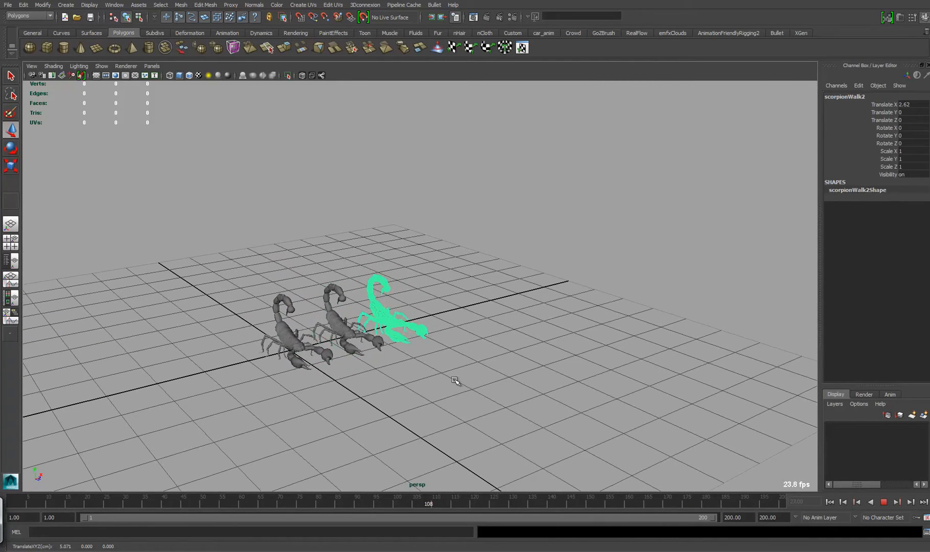
Step: Offset another scorpion copy along X and repeat the duplication with the same spacing four times to make a row of eight
alt+middle_drag(526, 373, 448, 388)
drag(381, 408, 452, 399)
key(shift+d)
key(shift+d)
key(shift+d)
key(shift+d)
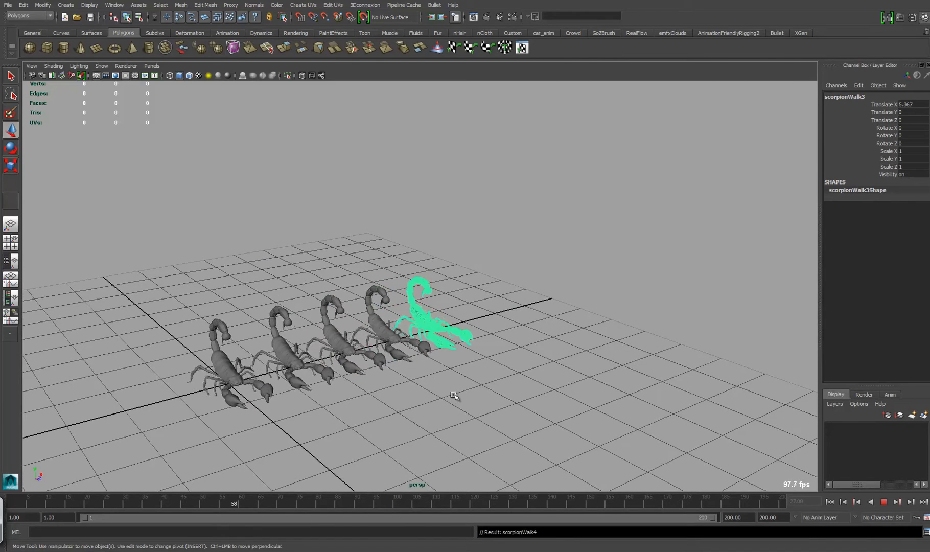
Step: Duplicate the whole row of eight scorpions and move the copies along X to continue the line
scroll(548, 322, down, 3)
drag(534, 258, 310, 355)
alt+middle_drag(352, 369, 396, 353)
key(ctrl+d)
middle_drag(500, 354, 264, 426)
alt+middle_drag(356, 380, 410, 378)
scroll(411, 378, down, 3)
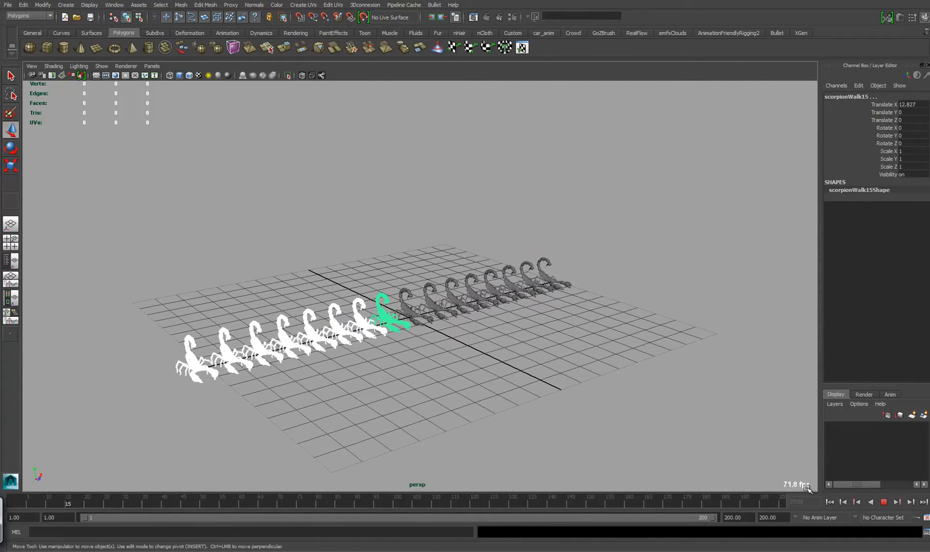
Step: Duplicate the full row of sixteen scorpions three times, offsetting each copy along Z to build four parallel rows
alt+middle_drag(432, 319, 441, 320)
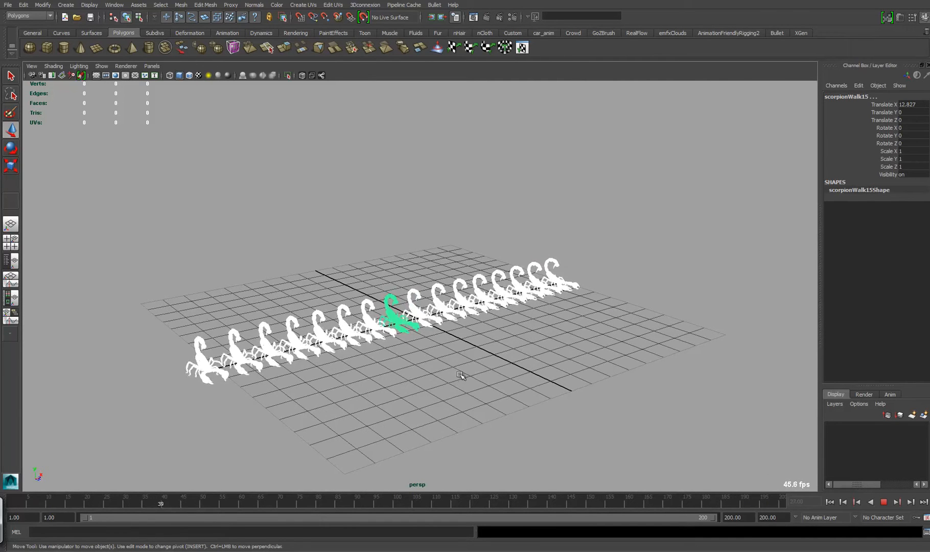
middle_drag(591, 399, 639, 413)
key(ctrl+d)
key(ctrl+d)
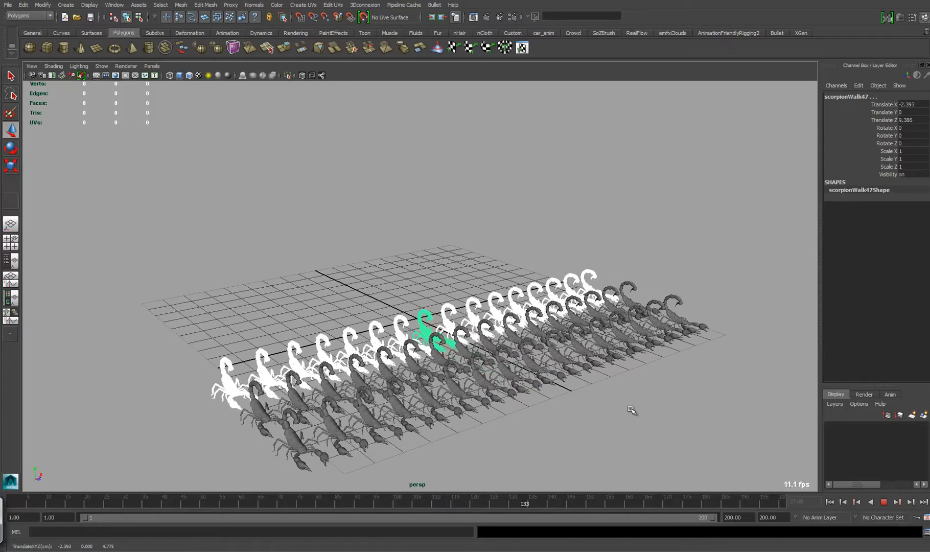
key(ctrl+d)
middle_drag(737, 355, 661, 294)
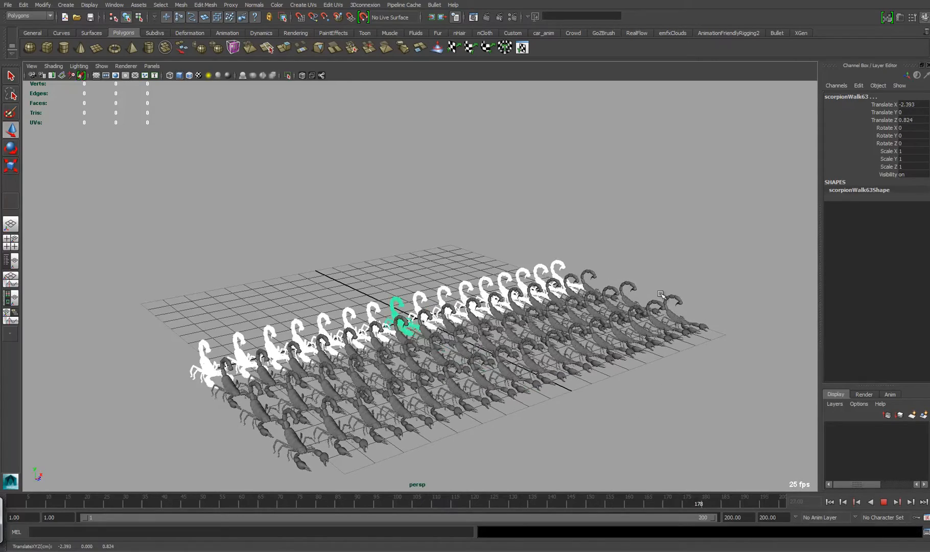
Step: Stop the playback, open the Outliner beside the viewport, and check the last scorpion copies in its list
alt+right_drag(588, 214, 729, 363)
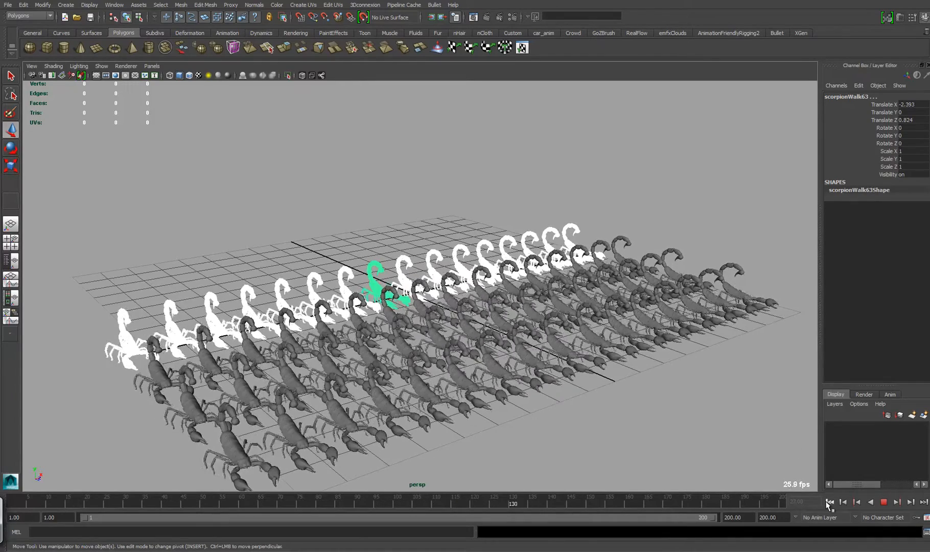
alt+right_drag(658, 366, 616, 363)
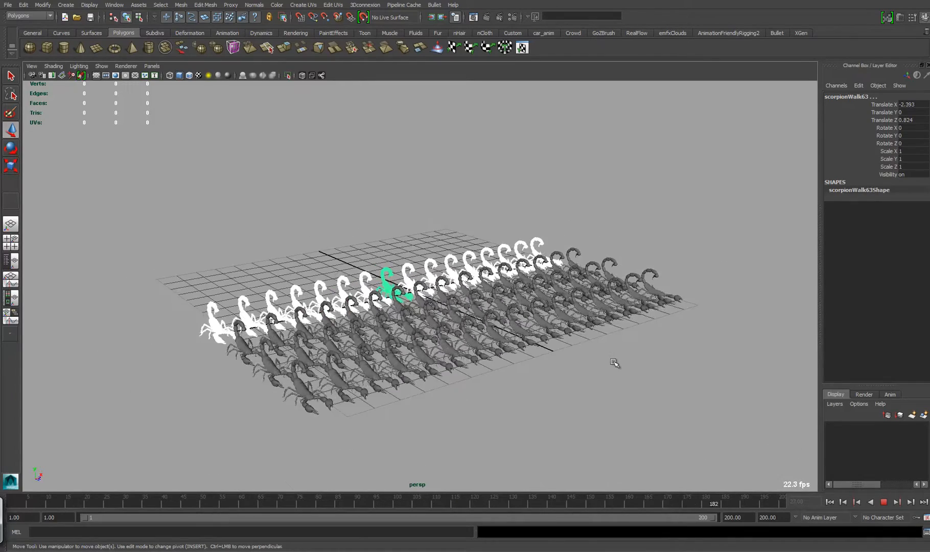
alt+right_drag(521, 338, 614, 382)
alt+middle_drag(558, 386, 557, 374)
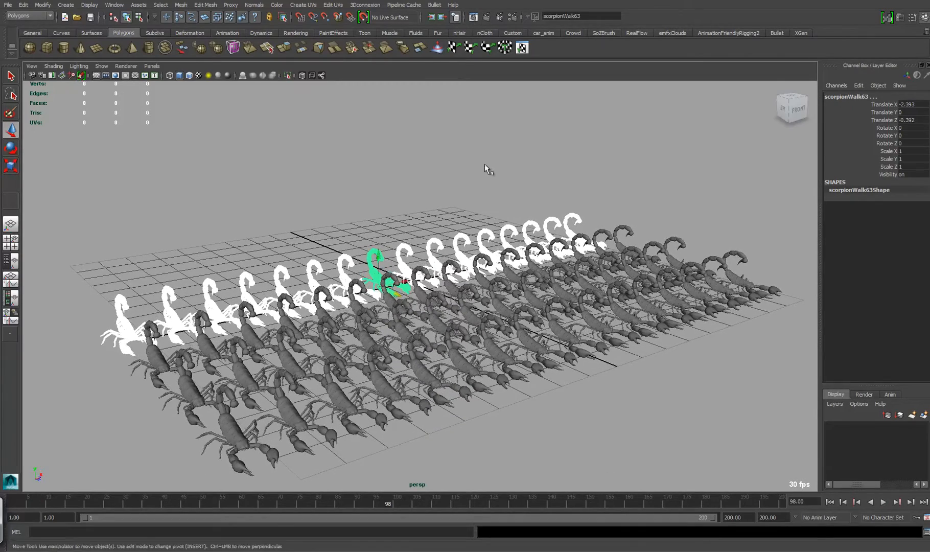
click(115, 5)
click(138, 75)
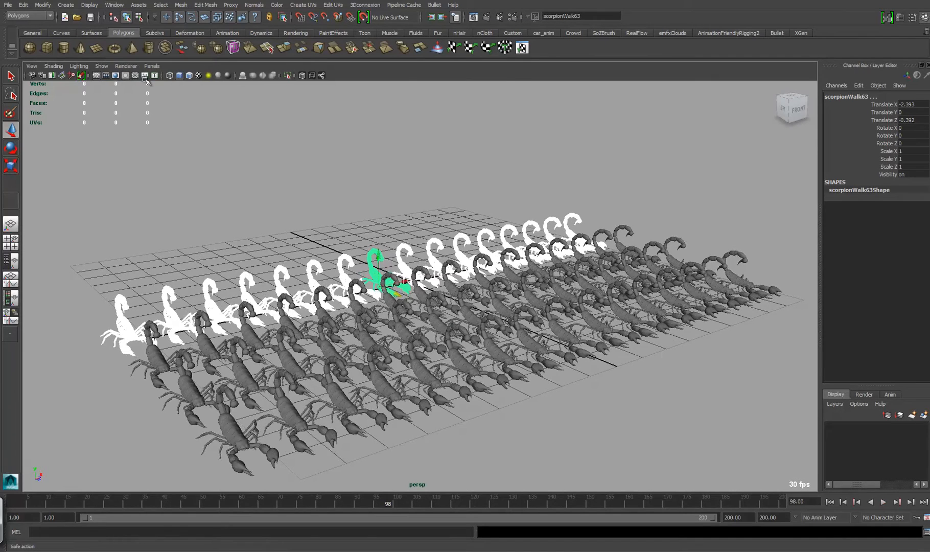
scroll(463, 301, down, 8)
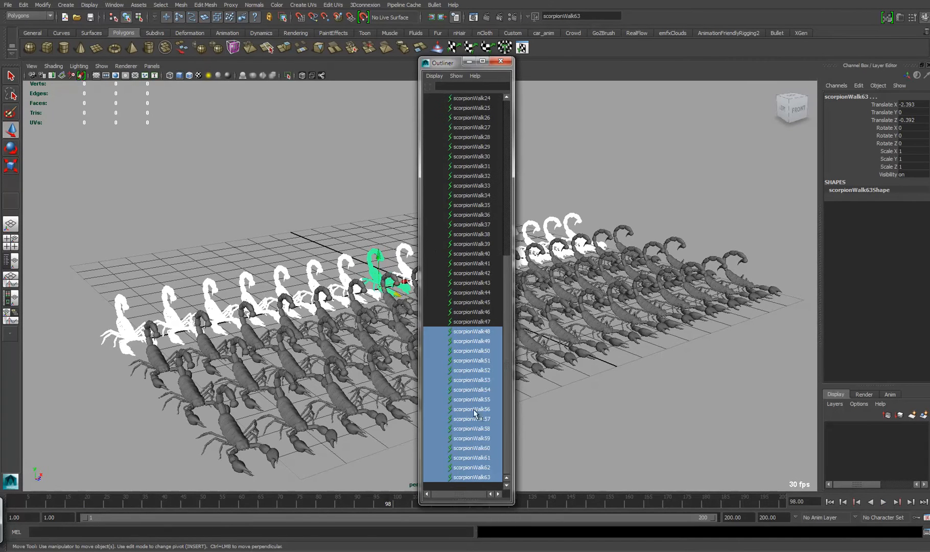
drag(450, 68, 100, 37)
alt+right_drag(500, 244, 450, 210)
alt+drag(451, 210, 463, 212)
drag(91, 30, 59, 30)
Step: Resume playback and duplicate the selected row twice more, offsetting the copies along negative Z to about -12 for six rows
click(884, 503)
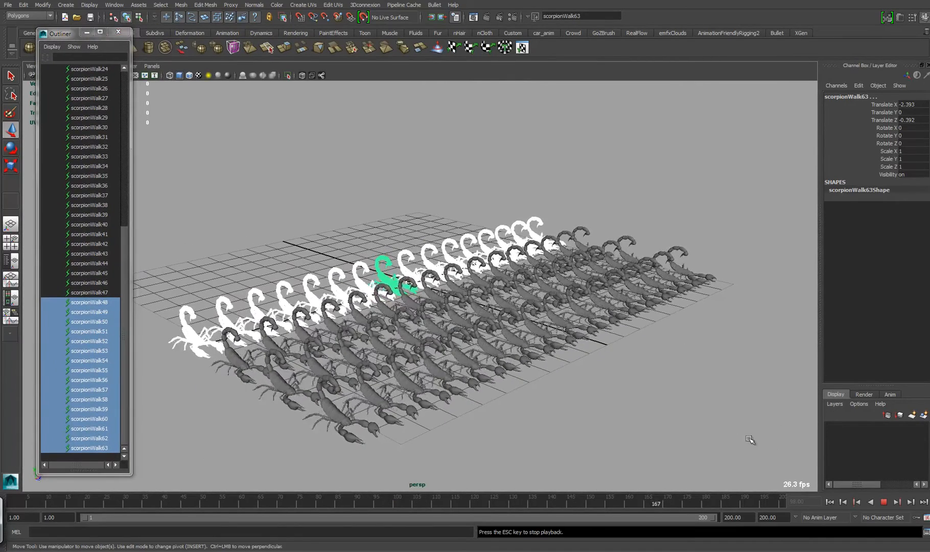
alt+middle_drag(770, 467, 749, 450)
alt+right_drag(749, 450, 756, 459)
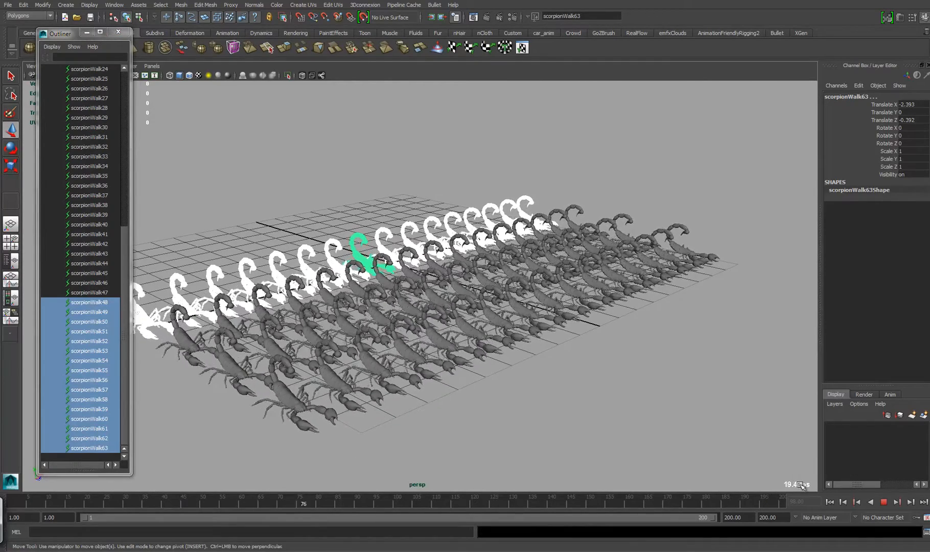
alt+drag(638, 361, 356, 292)
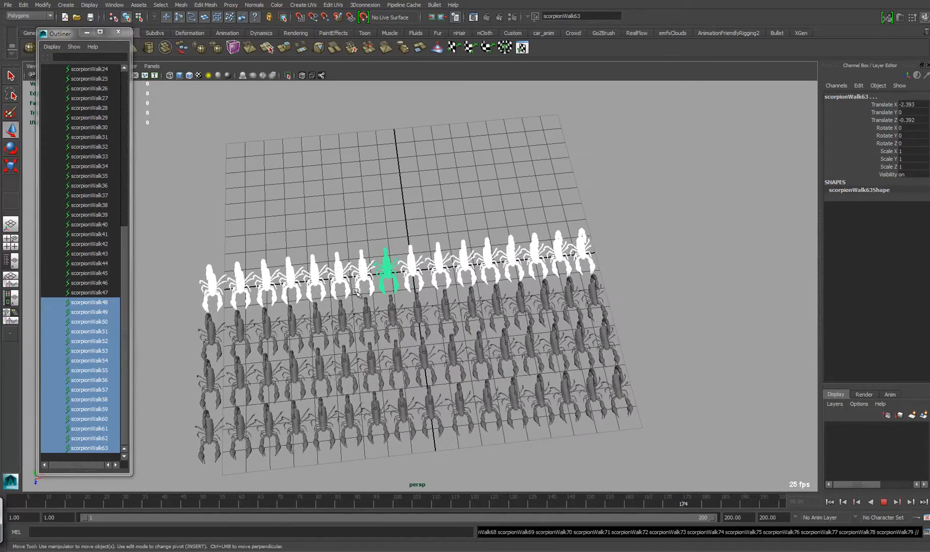
middle_drag(424, 308, 429, 294)
alt+drag(368, 332, 453, 315)
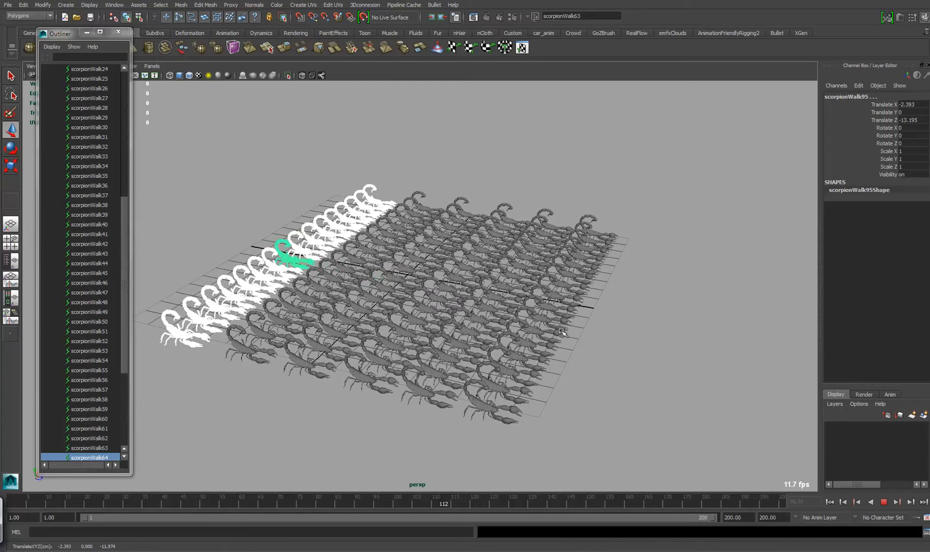
Step: Watch the crowd play up close, pause to check the last scorpion copies in the Outliner, and restart playback
alt+right_drag(654, 378, 677, 387)
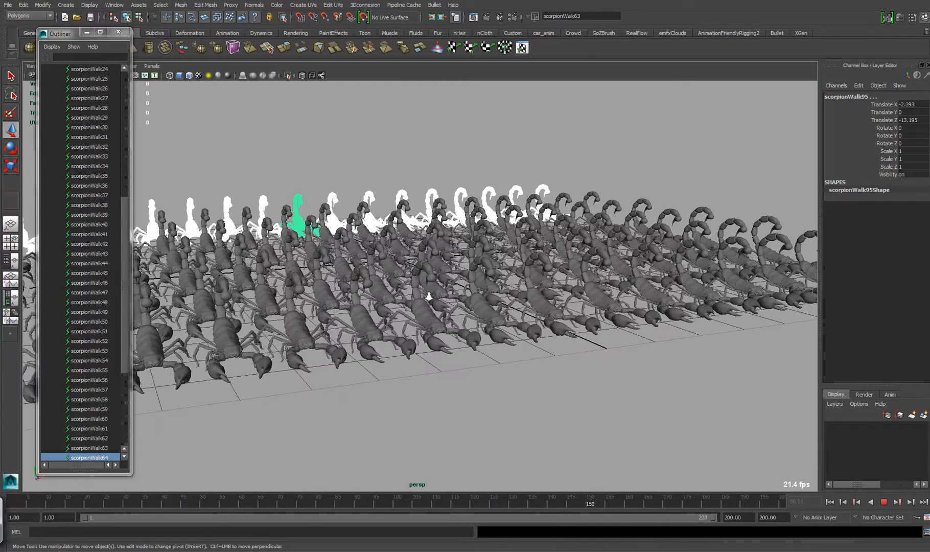
alt+right_drag(495, 320, 614, 379)
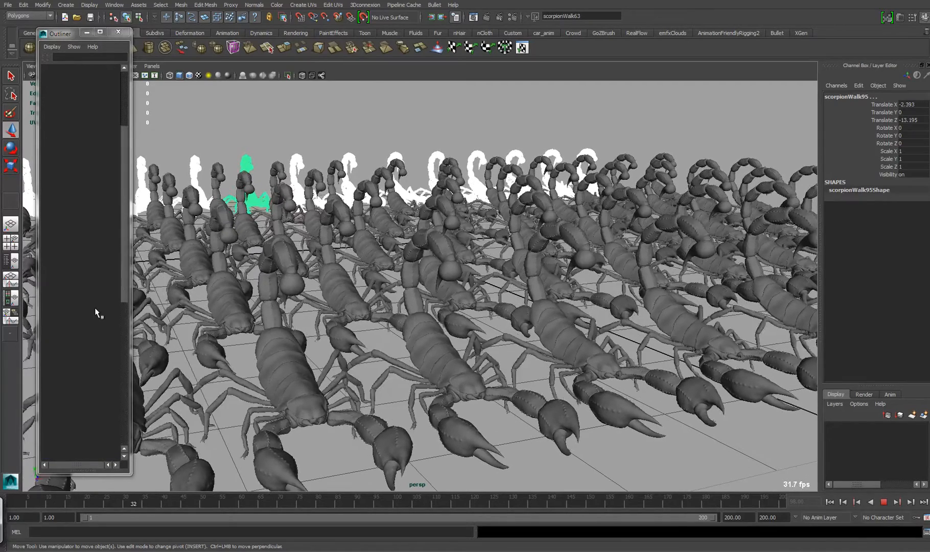
click(883, 503)
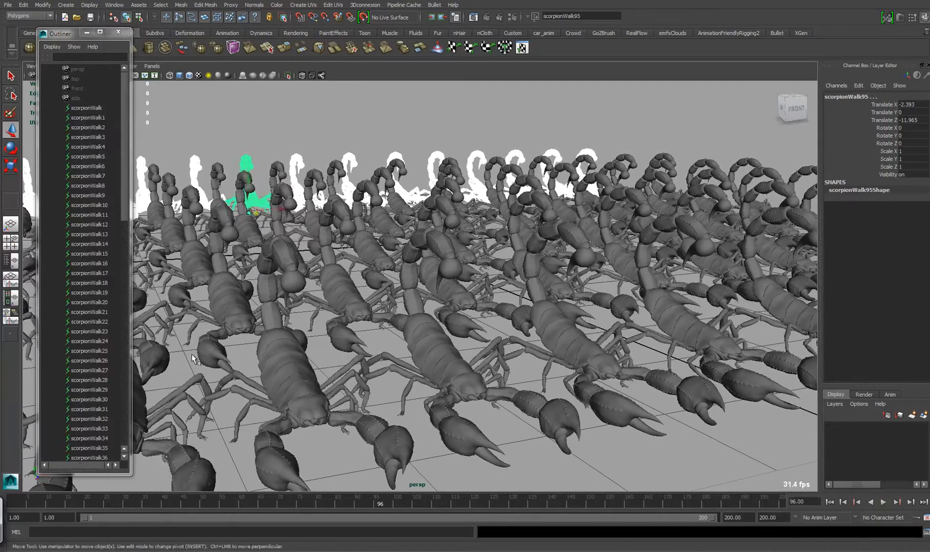
scroll(87, 311, down, 7)
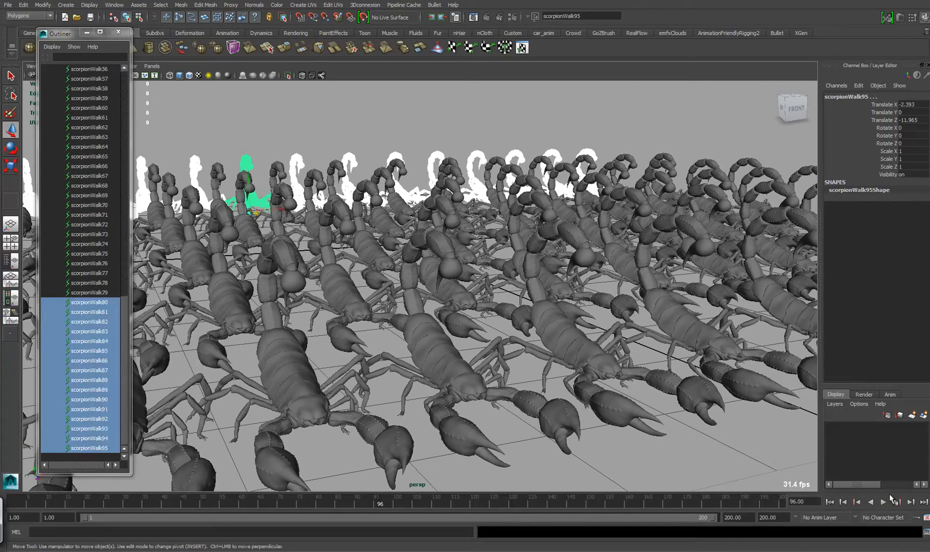
click(884, 503)
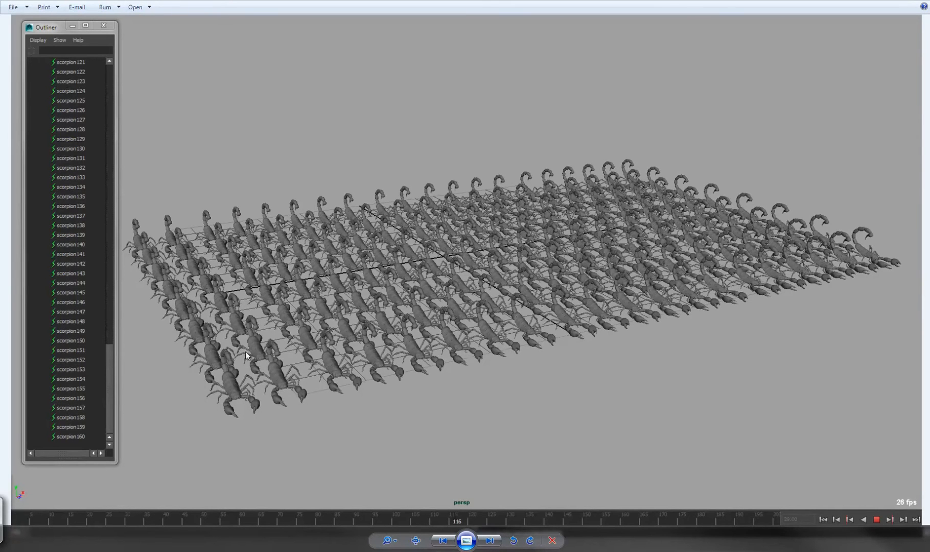
Step: Switch to the photo viewer and examine the frame-rate read-out in the screenshot of the larger scorpion crowd
scroll(780, 459, up, 4)
key(alt+space)
click(824, 450)
drag(845, 454, 537, 348)
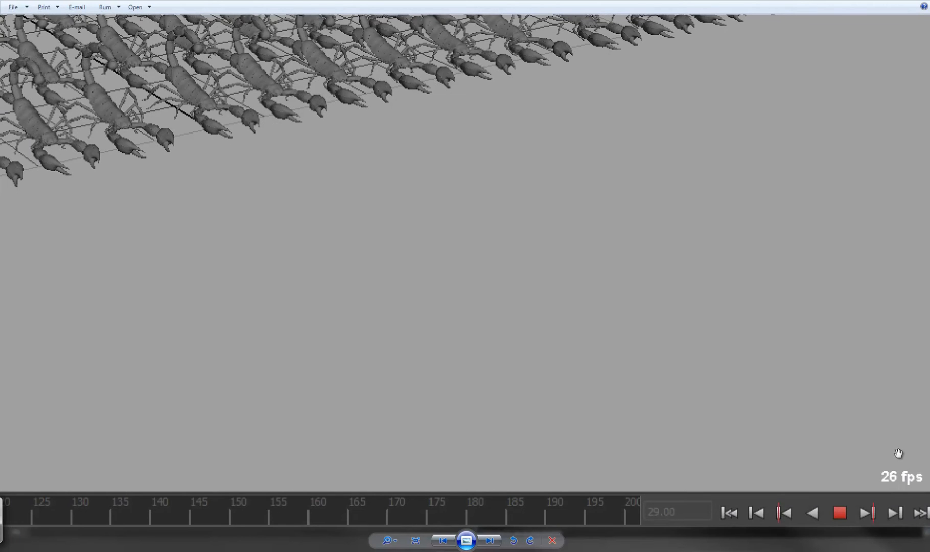
scroll(571, 231, down, 4)
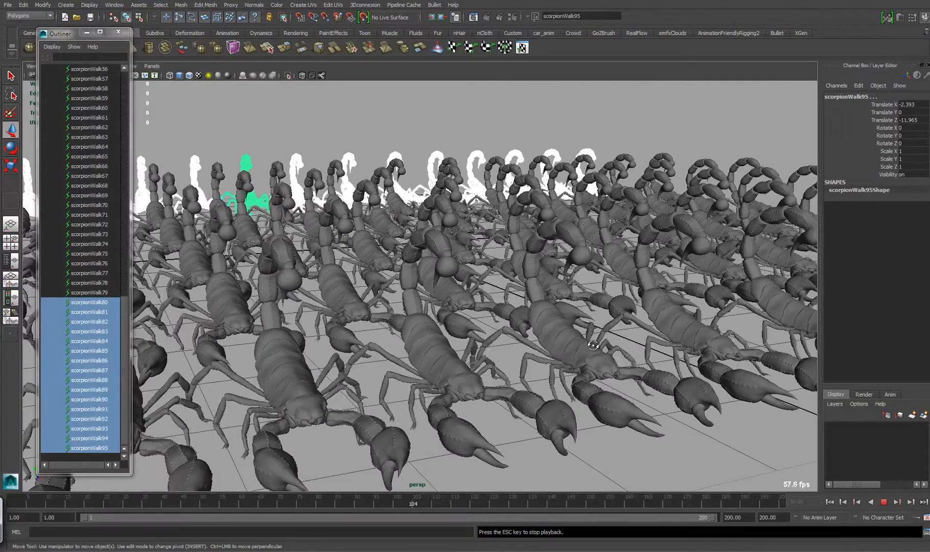
Step: Examine the playing crowd of cached scorpions from several angles and distances, and stop the playback
alt+drag(504, 339, 425, 314)
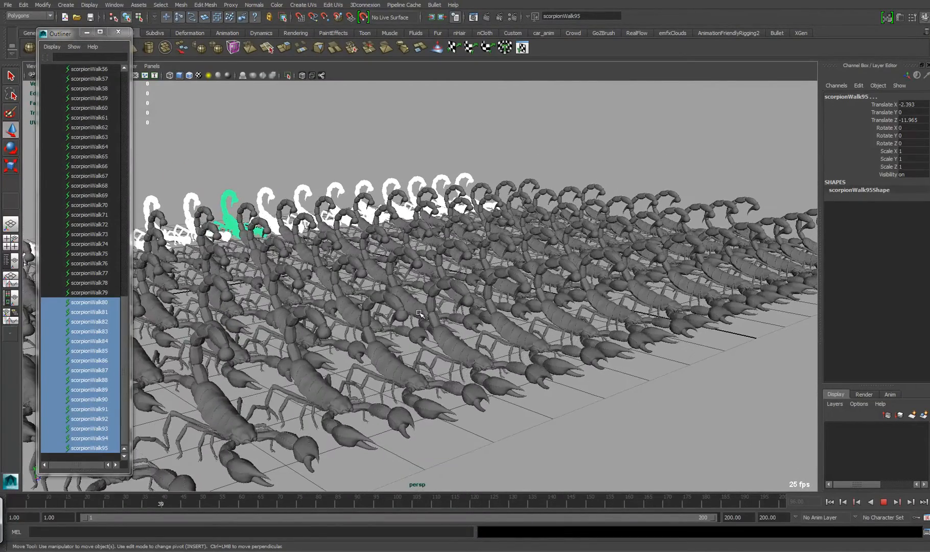
alt+right_drag(504, 308, 462, 304)
alt+drag(446, 285, 444, 297)
alt+right_drag(446, 299, 504, 334)
alt+drag(505, 333, 509, 327)
alt+right_drag(438, 292, 505, 330)
alt+right_drag(348, 269, 444, 300)
alt+drag(443, 301, 448, 299)
alt+right_drag(449, 298, 407, 286)
alt+drag(408, 286, 413, 305)
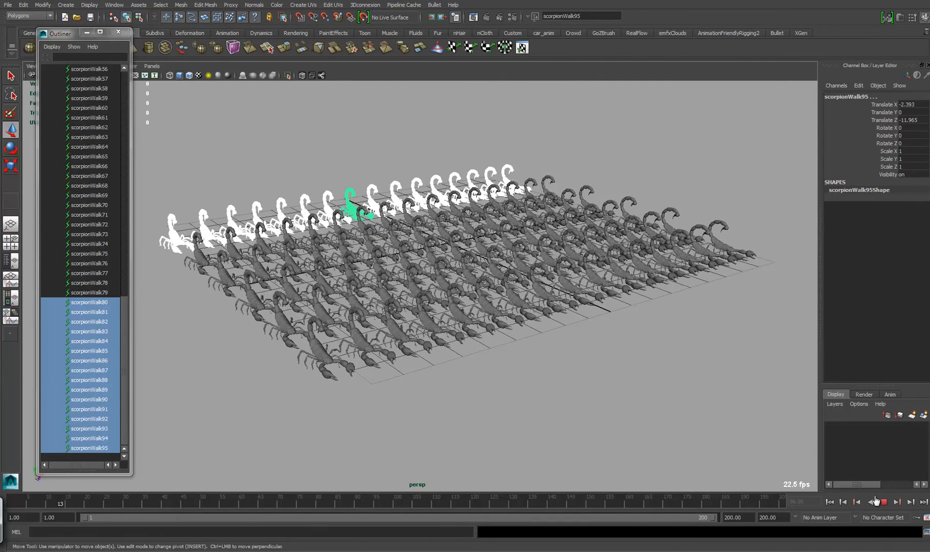
click(884, 502)
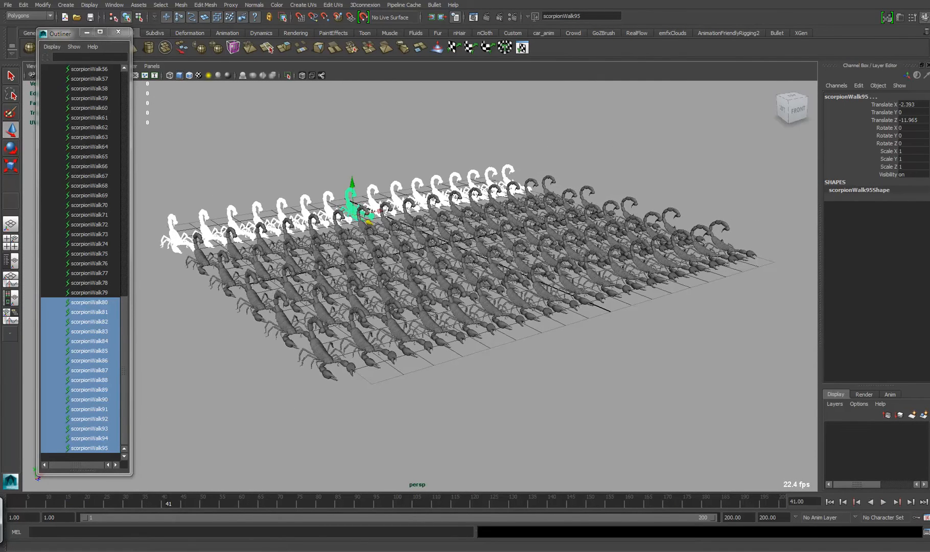